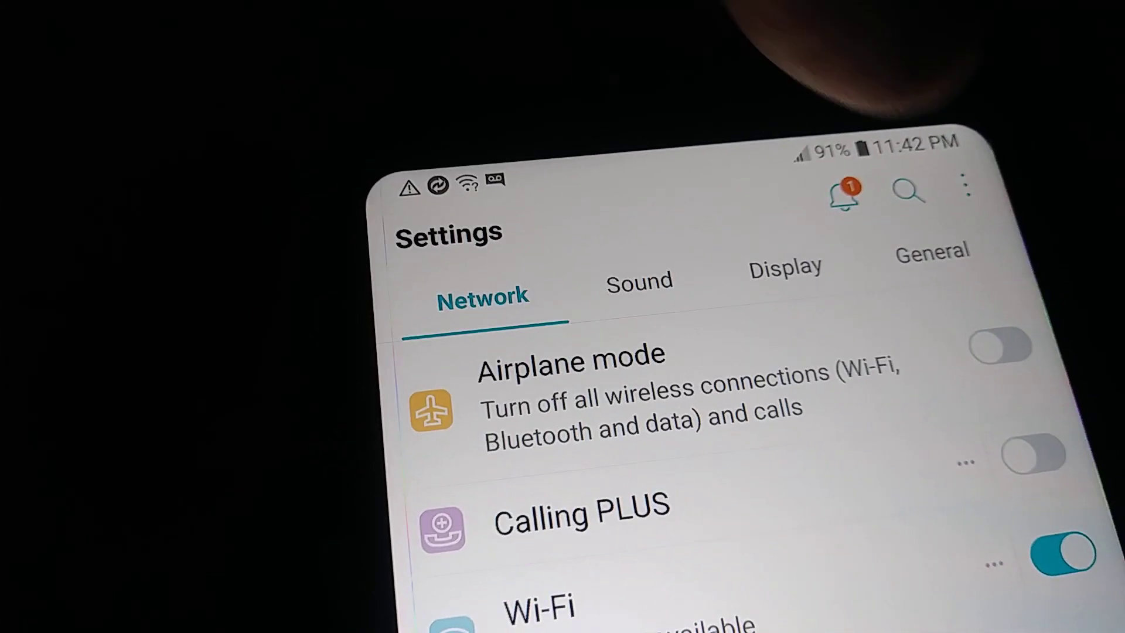
- Go to General, then Language & input, then the On-screen keyboard page
click(965, 251)
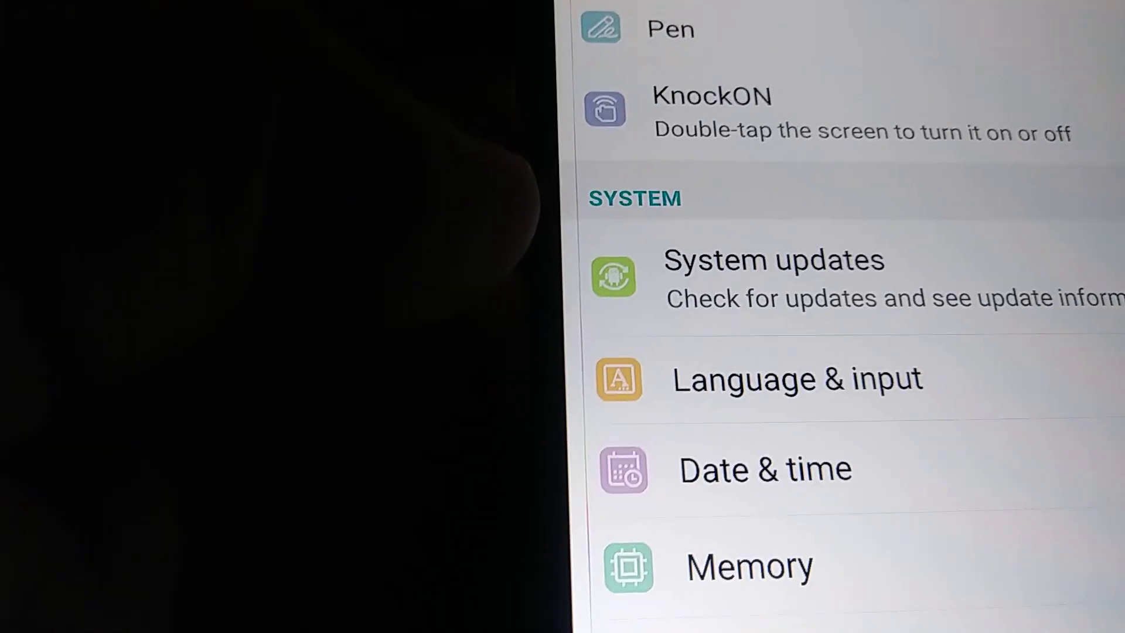
click(756, 256)
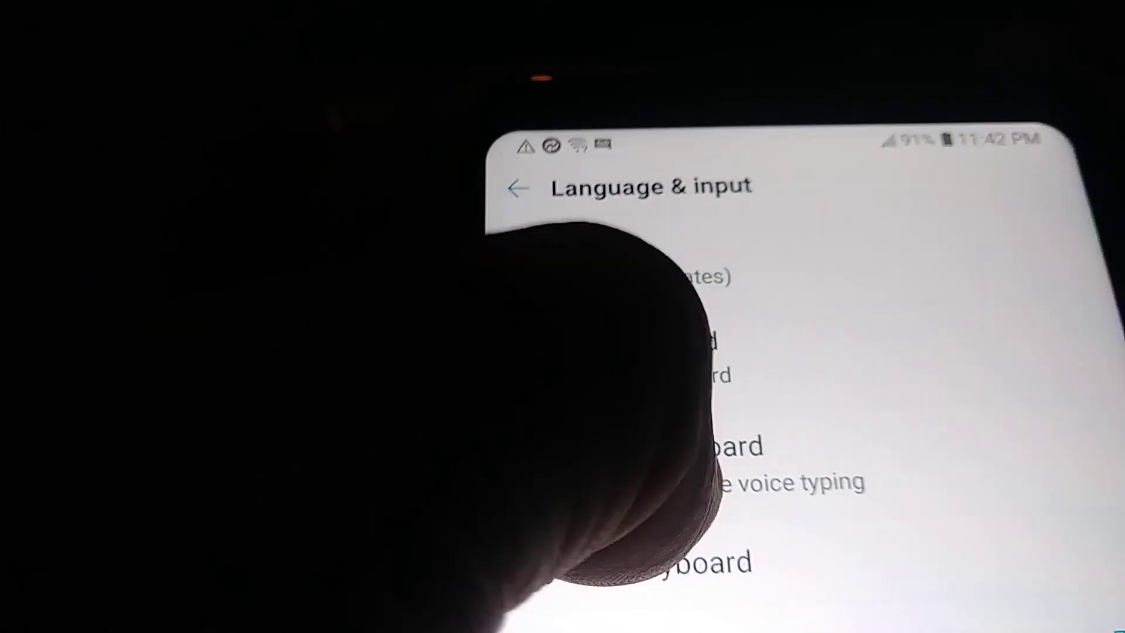
click(669, 440)
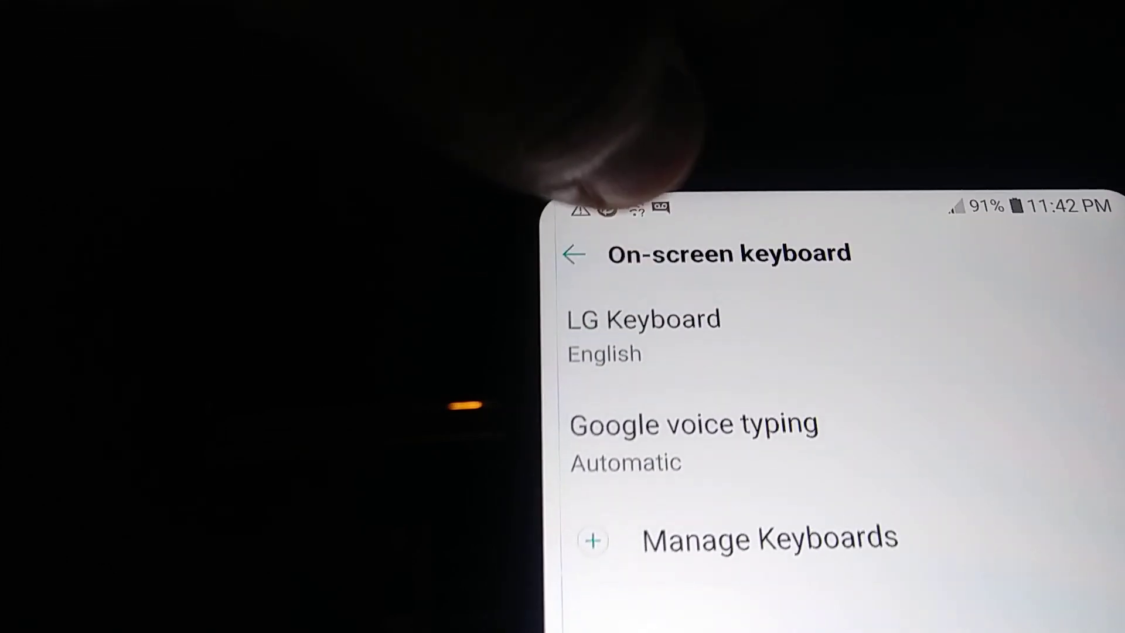
- Switch LG Keyboard's English layout from Phone keyboard to QWERTY keyboard
click(668, 335)
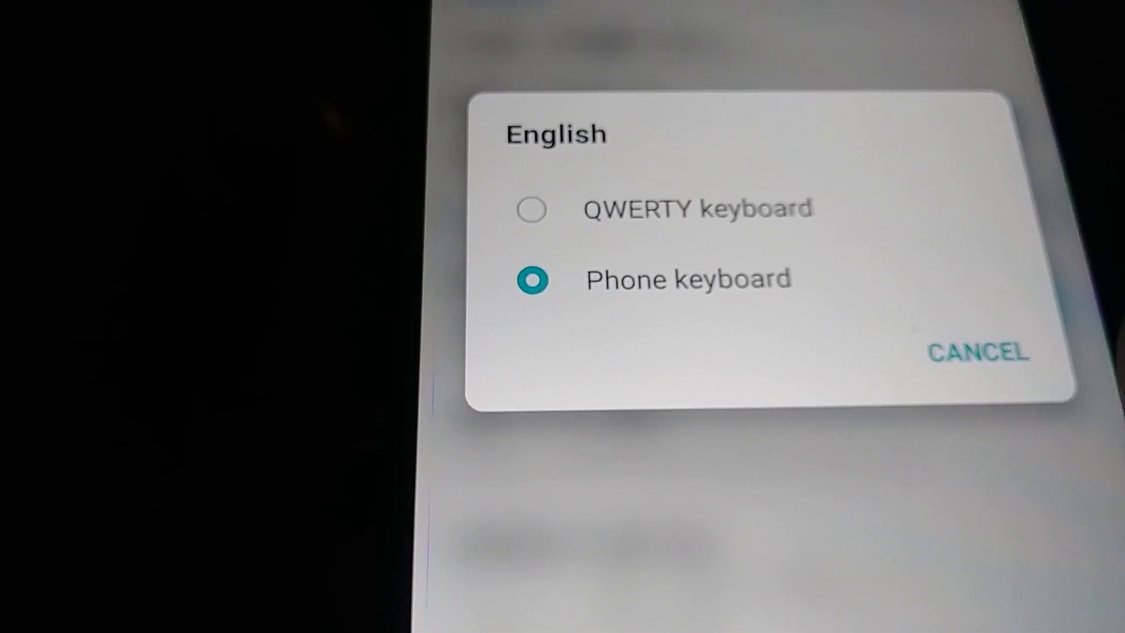
click(492, 44)
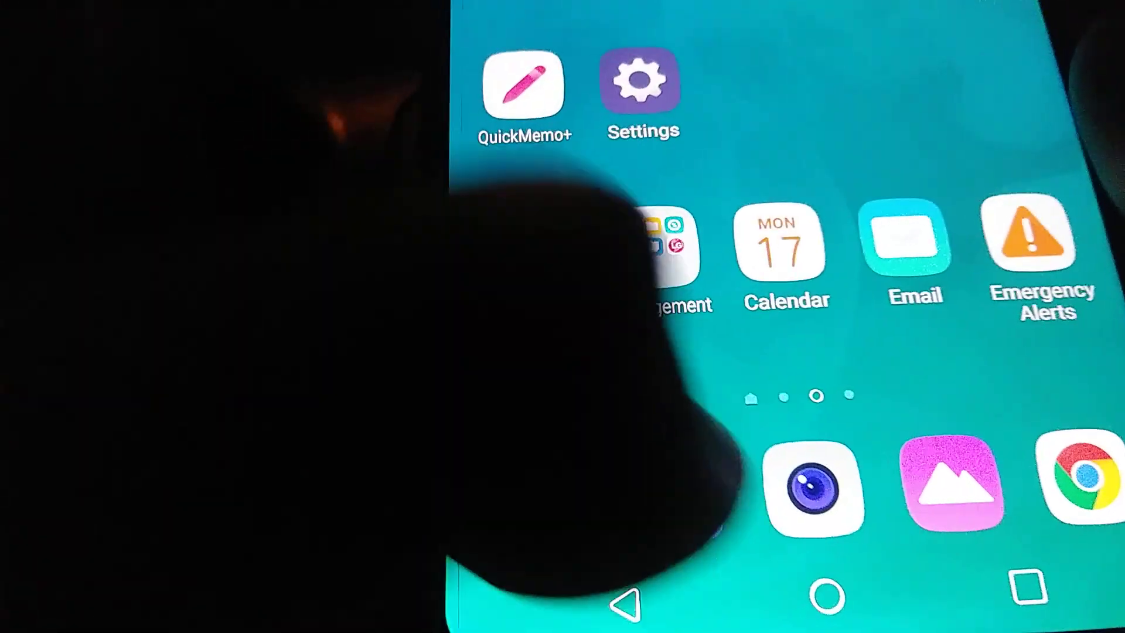
click(686, 488)
click(604, 527)
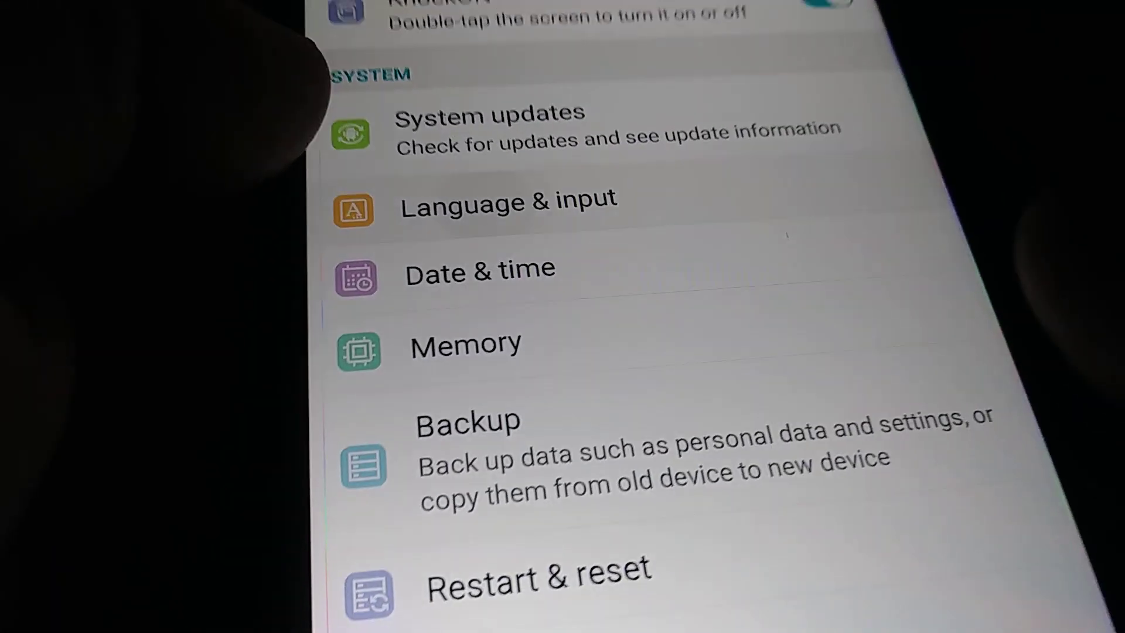
- Return to the Language & input page showing English - LG Keyboard as current keyboard
click(493, 193)
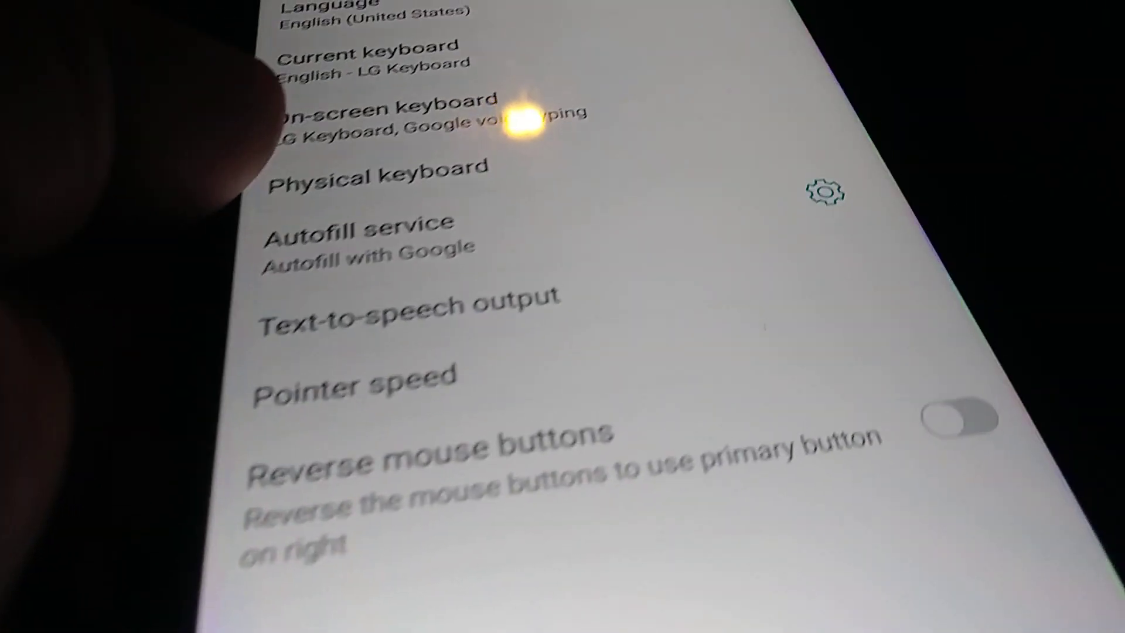